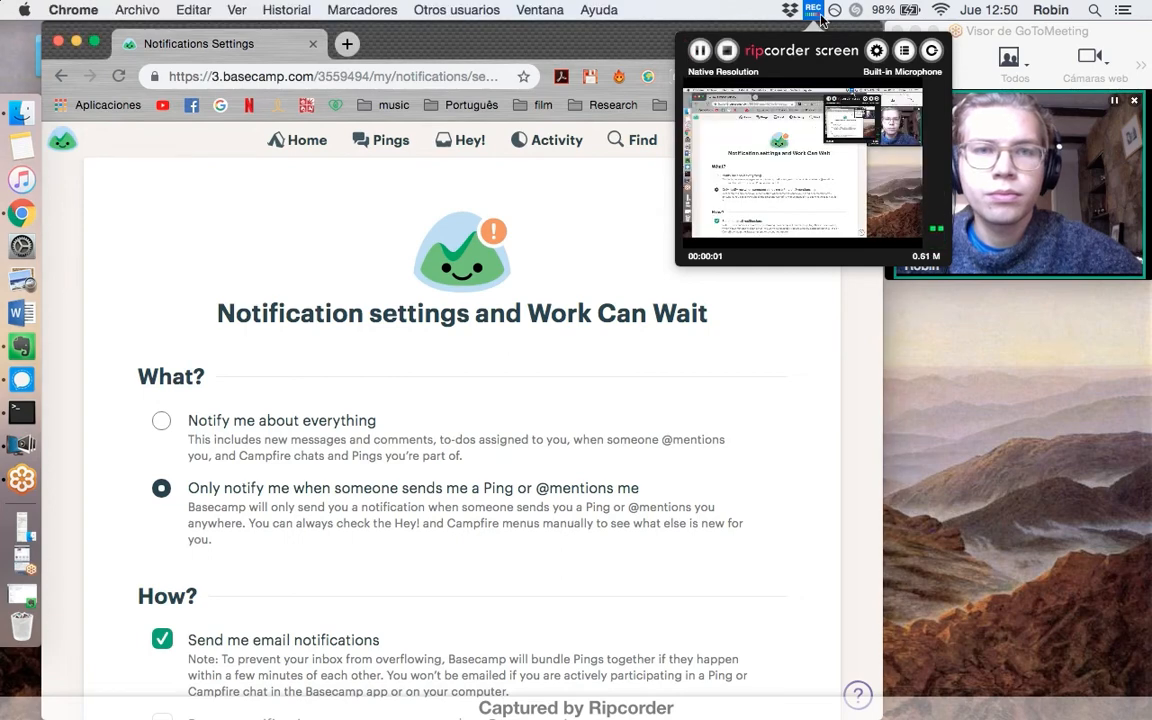
Step: Go to the Basecamp Home page listing the RisingUp teams and projects
{"action": "left_click", "coordinate": [818, 17]}
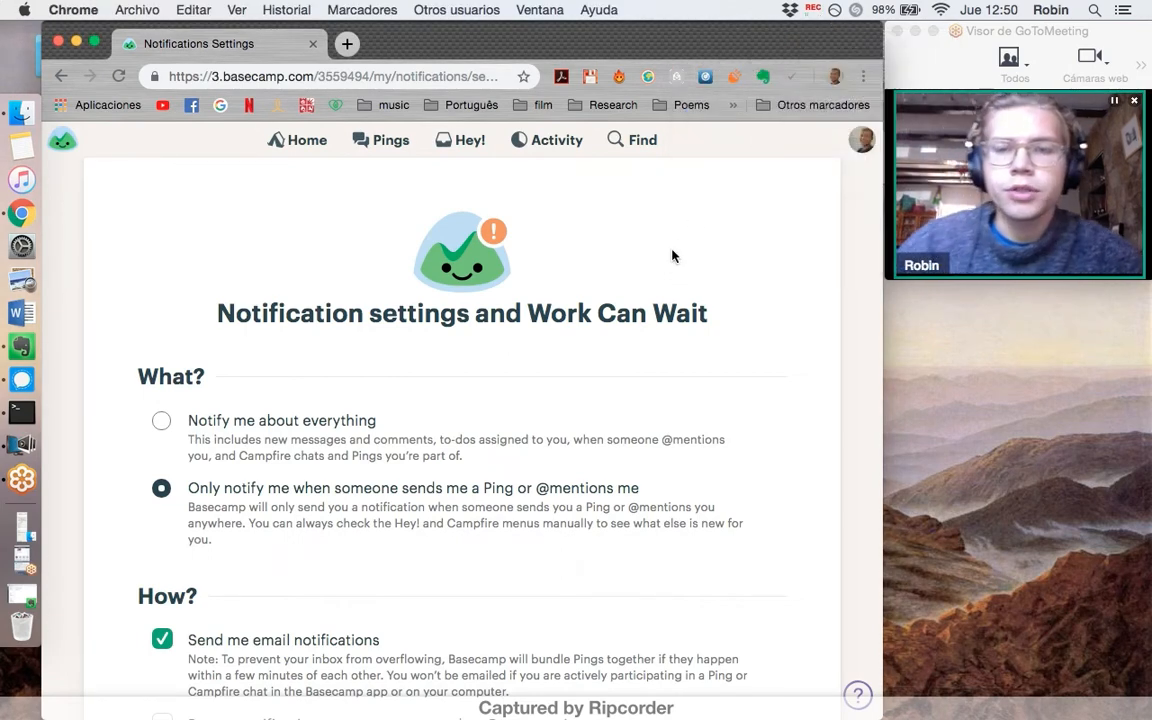
{"action": "left_click", "coordinate": [307, 145]}
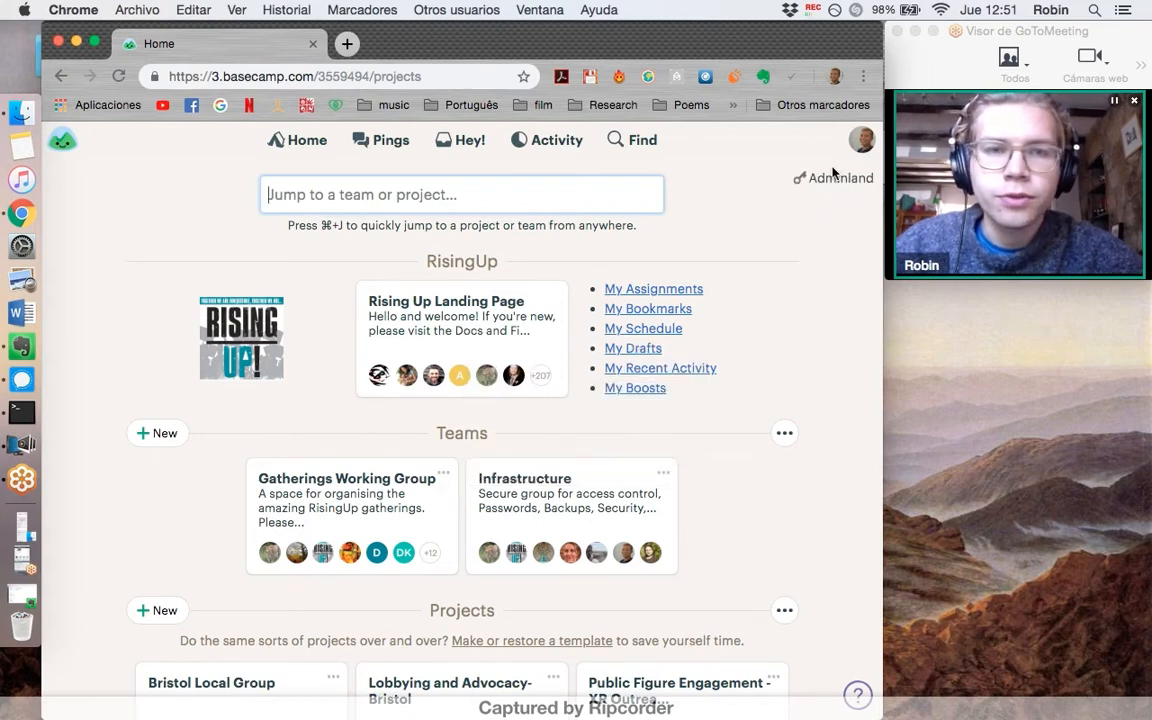
Step: Show the personal settings menu from the top-right avatar
{"action": "left_click", "coordinate": [860, 145]}
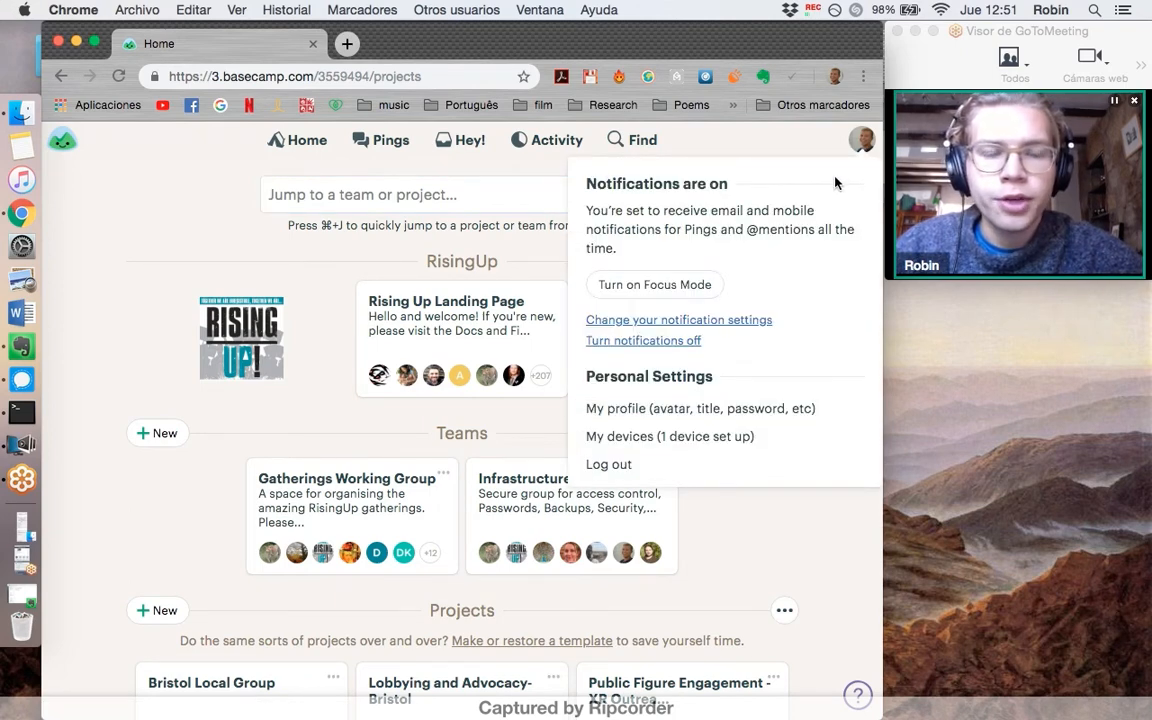
{"action": "left_click", "coordinate": [659, 324]}
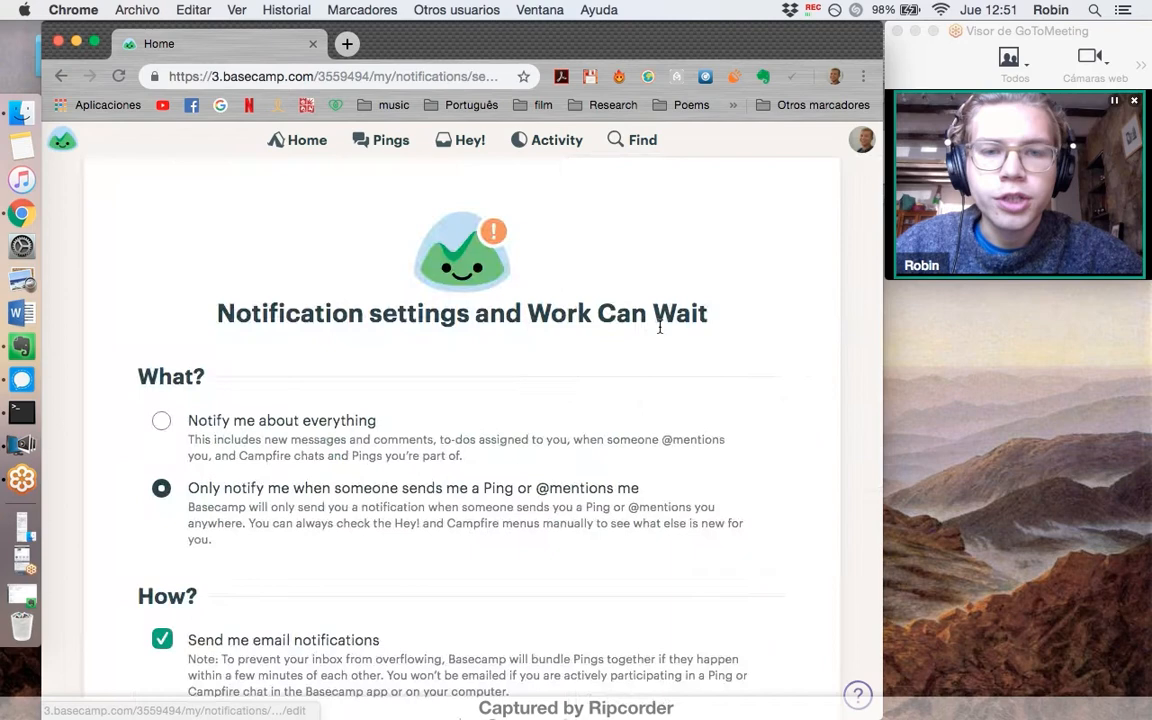
{"action": "scroll", "coordinate": [493, 380], "scroll_direction": "down", "scroll_amount": 1}
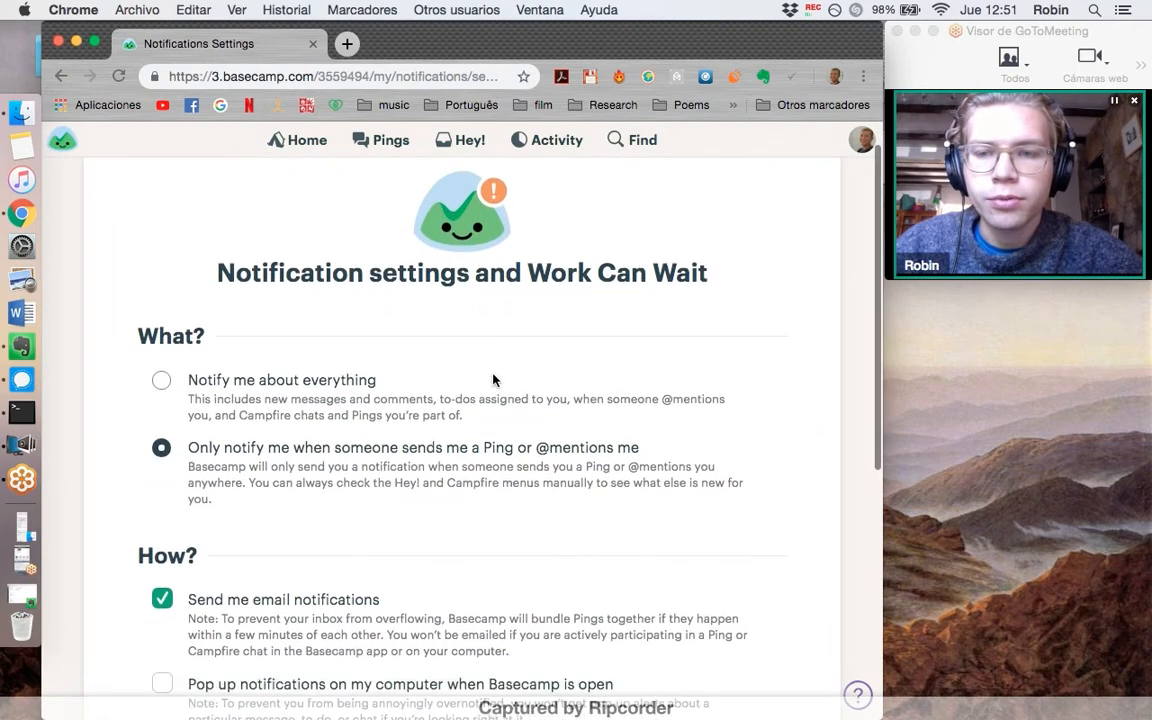
{"action": "scroll", "coordinate": [490, 378], "scroll_direction": "down", "scroll_amount": 2}
{"action": "scroll", "coordinate": [188, 378], "scroll_direction": "down", "scroll_amount": 2}
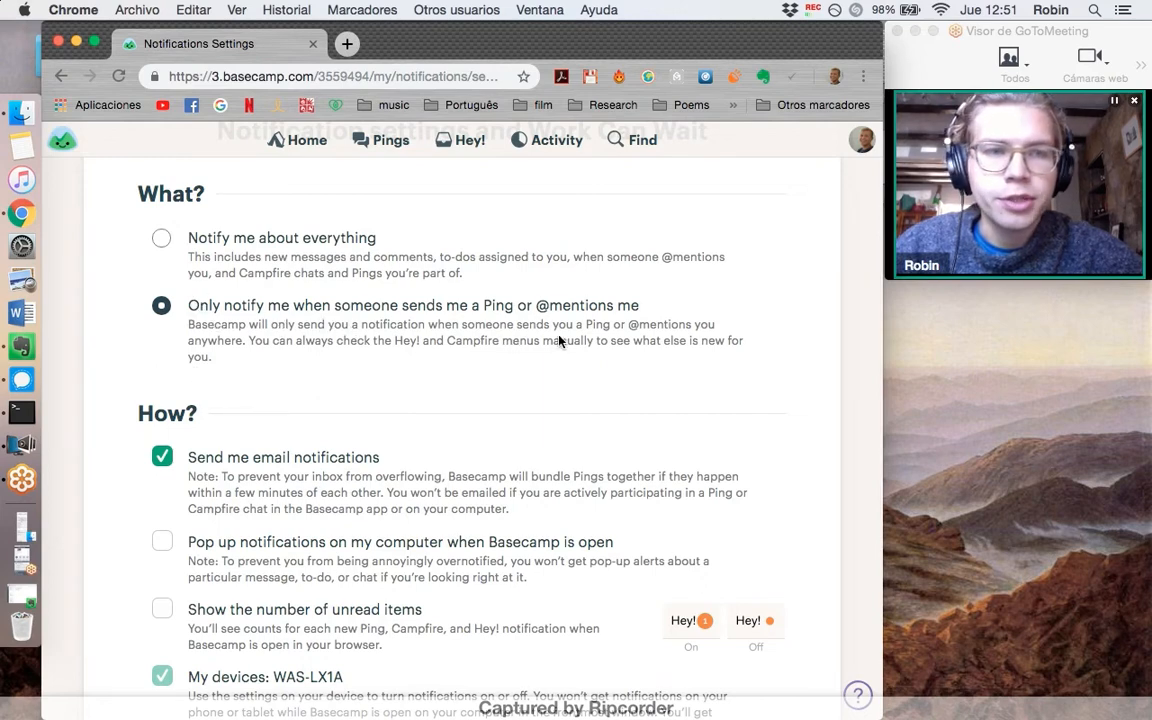
{"action": "scroll", "coordinate": [479, 398], "scroll_direction": "down", "scroll_amount": 3}
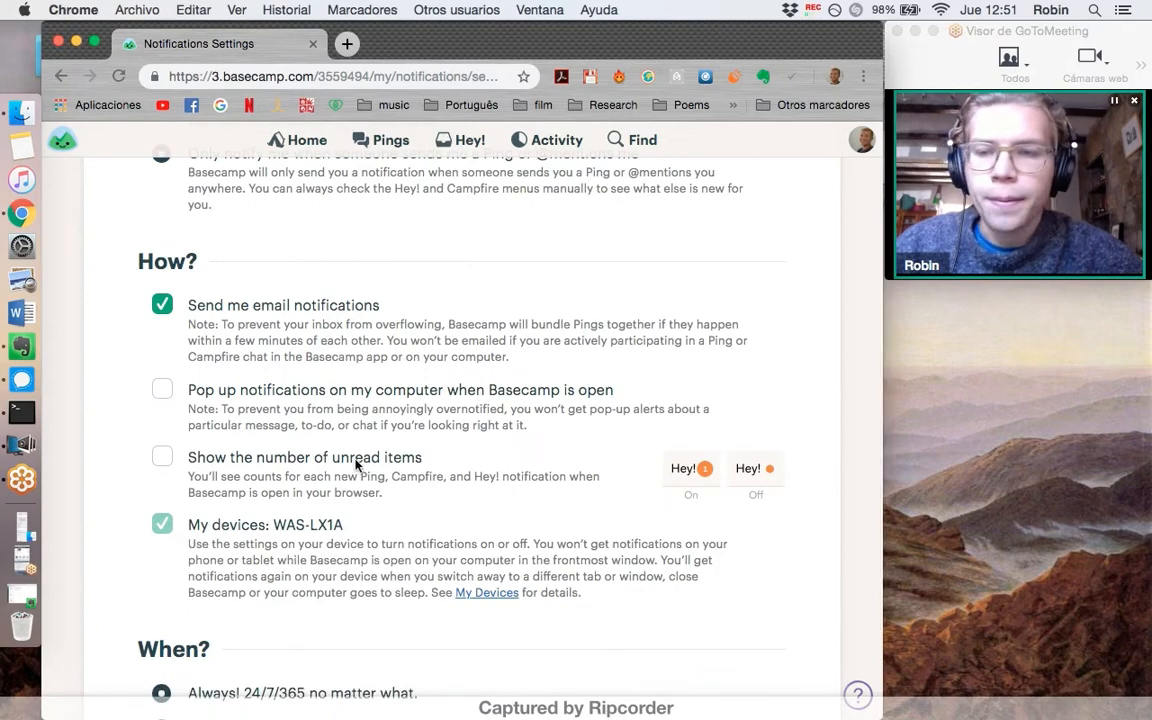
{"action": "scroll", "coordinate": [330, 460], "scroll_direction": "down", "scroll_amount": 2}
{"action": "scroll", "coordinate": [345, 462], "scroll_direction": "up", "scroll_amount": 2}
{"action": "scroll", "coordinate": [352, 463], "scroll_direction": "up", "scroll_amount": 1}
{"action": "scroll", "coordinate": [355, 465], "scroll_direction": "up", "scroll_amount": 1}
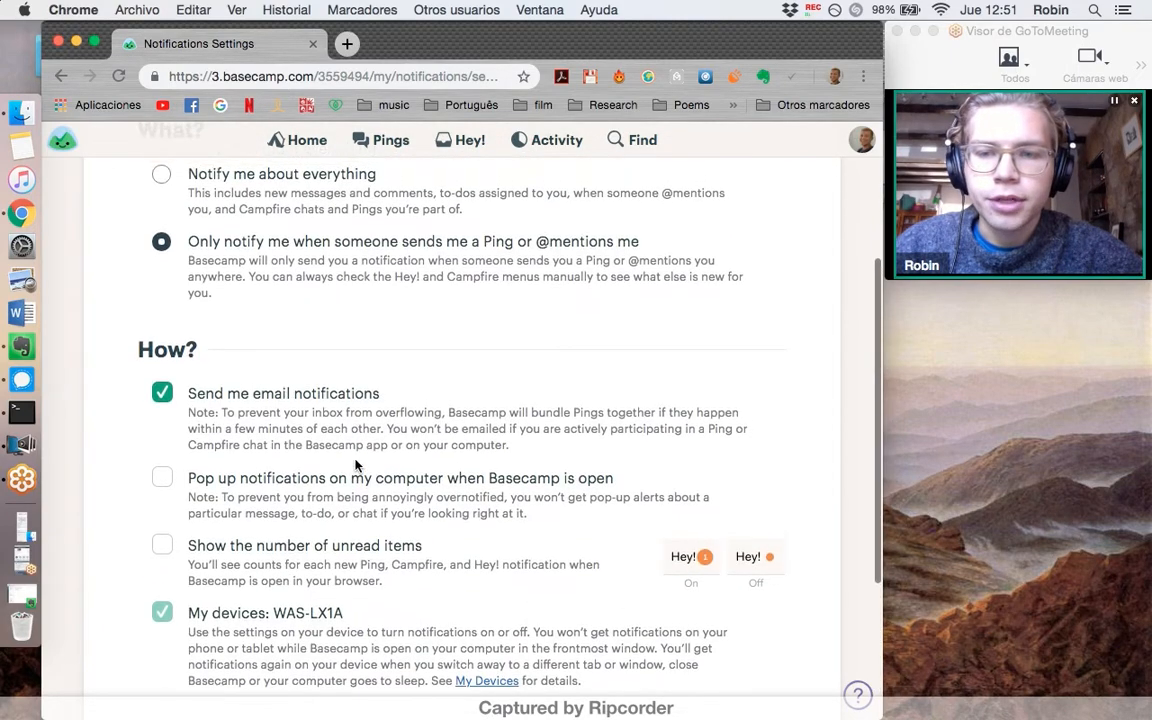
{"action": "scroll", "coordinate": [355, 465], "scroll_direction": "up", "scroll_amount": 2}
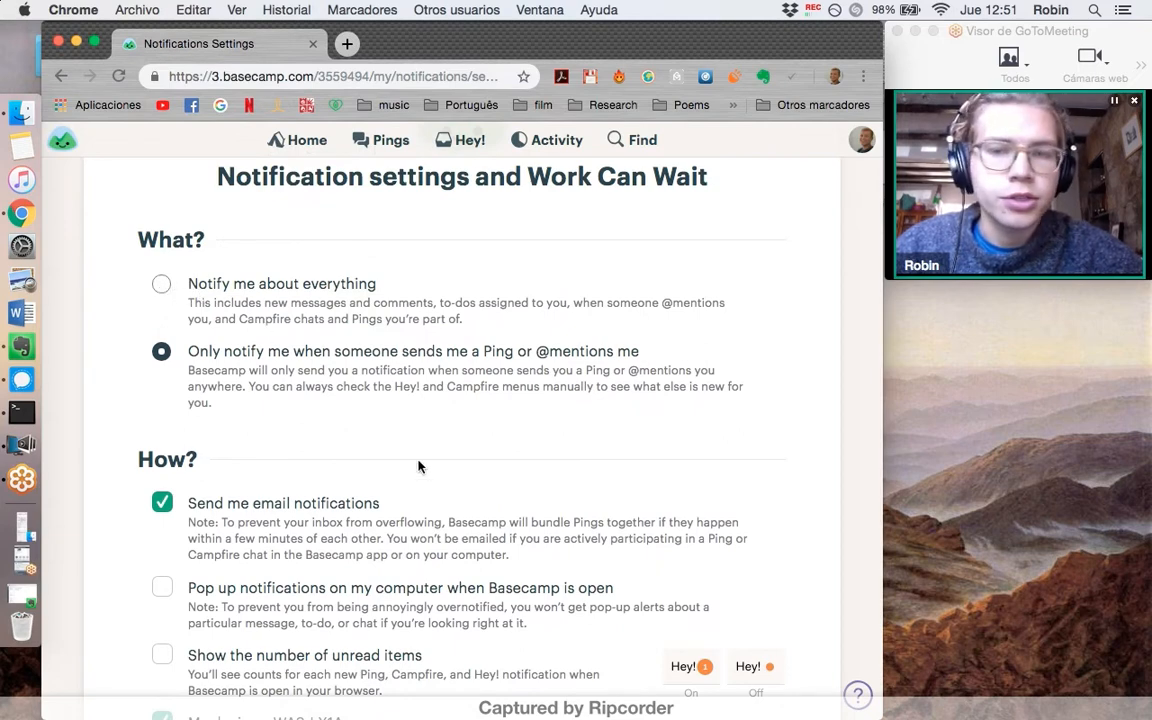
{"action": "scroll", "coordinate": [419, 466], "scroll_direction": "down", "scroll_amount": 3}
{"action": "scroll", "coordinate": [419, 466], "scroll_direction": "down", "scroll_amount": 1}
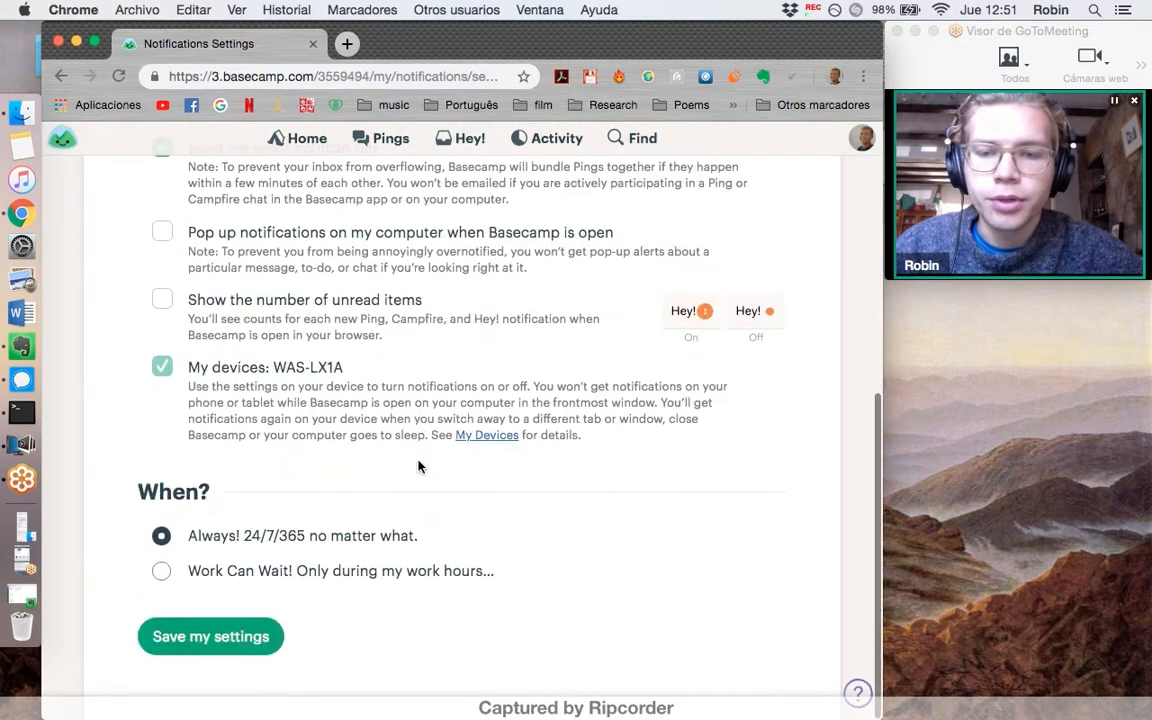
{"action": "scroll", "coordinate": [374, 399], "scroll_direction": "up", "scroll_amount": 5}
{"action": "left_click", "coordinate": [305, 147]}
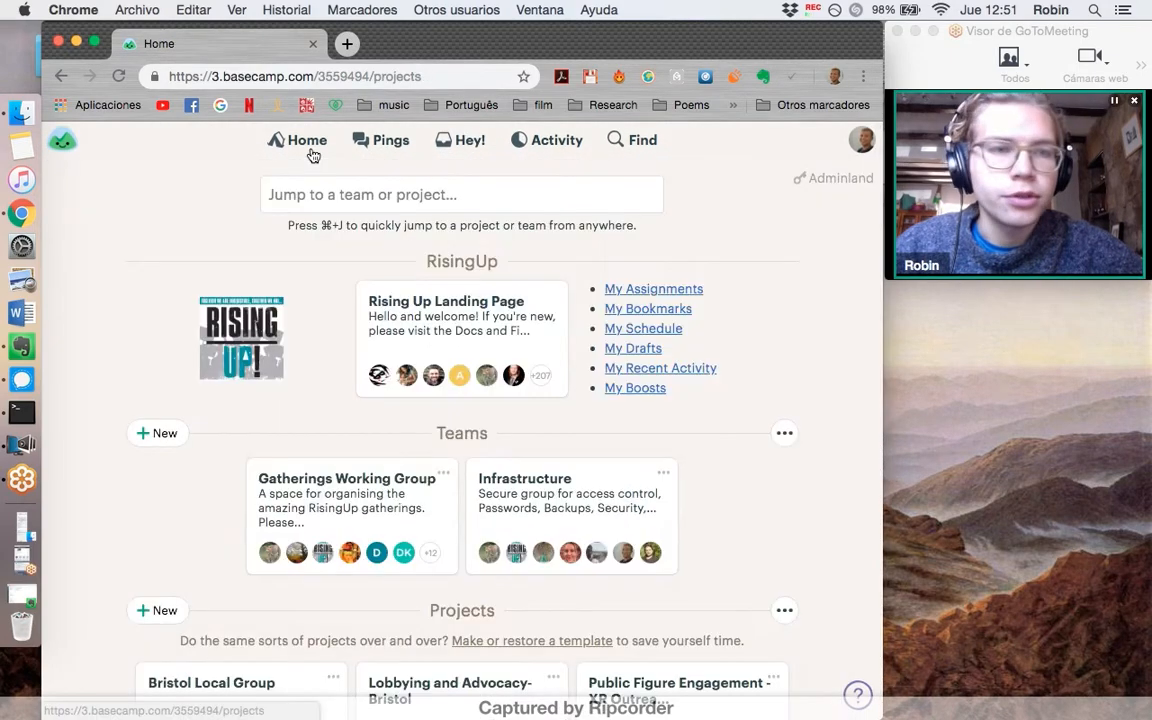